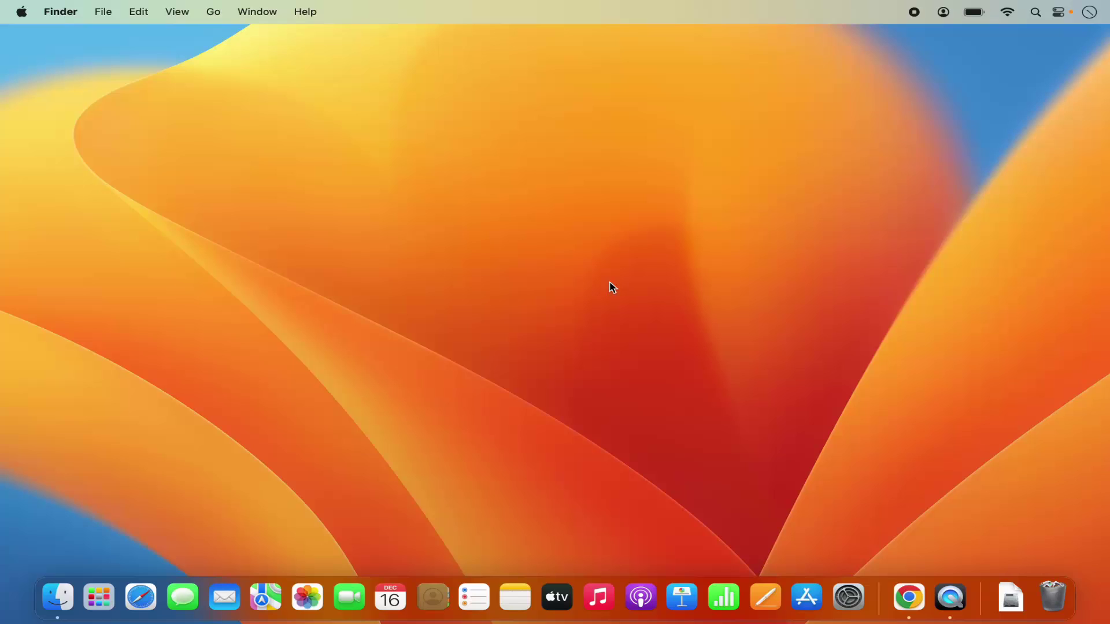
# Open Change Wallpaper… from the desktop menu, close it, then dismiss a second desktop menu
pyautogui.rightClick(590, 222)
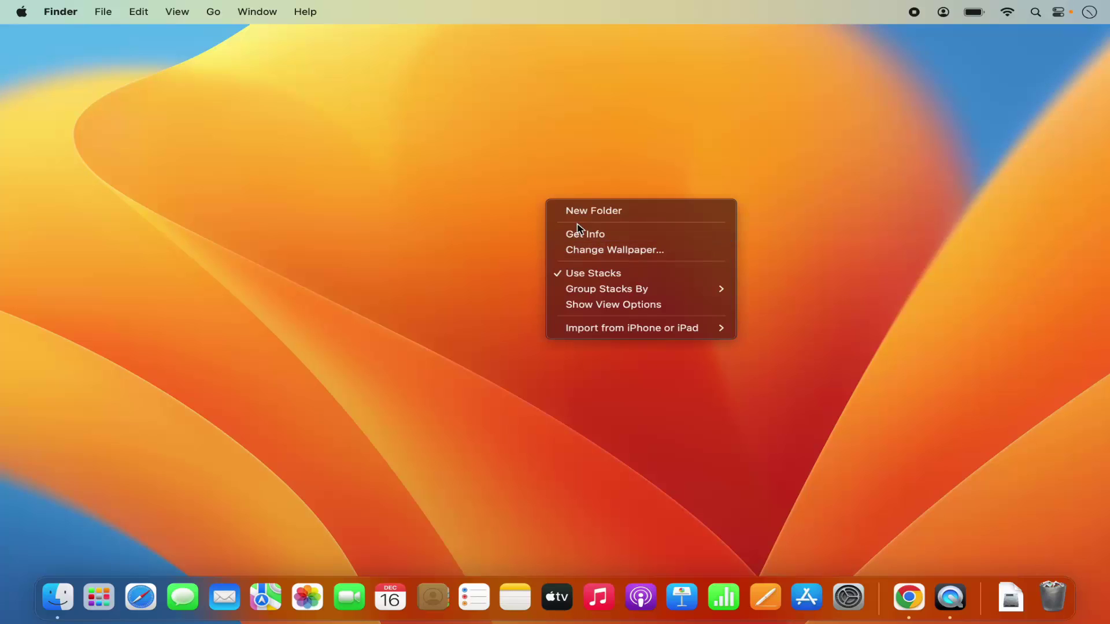
pyautogui.click(604, 252)
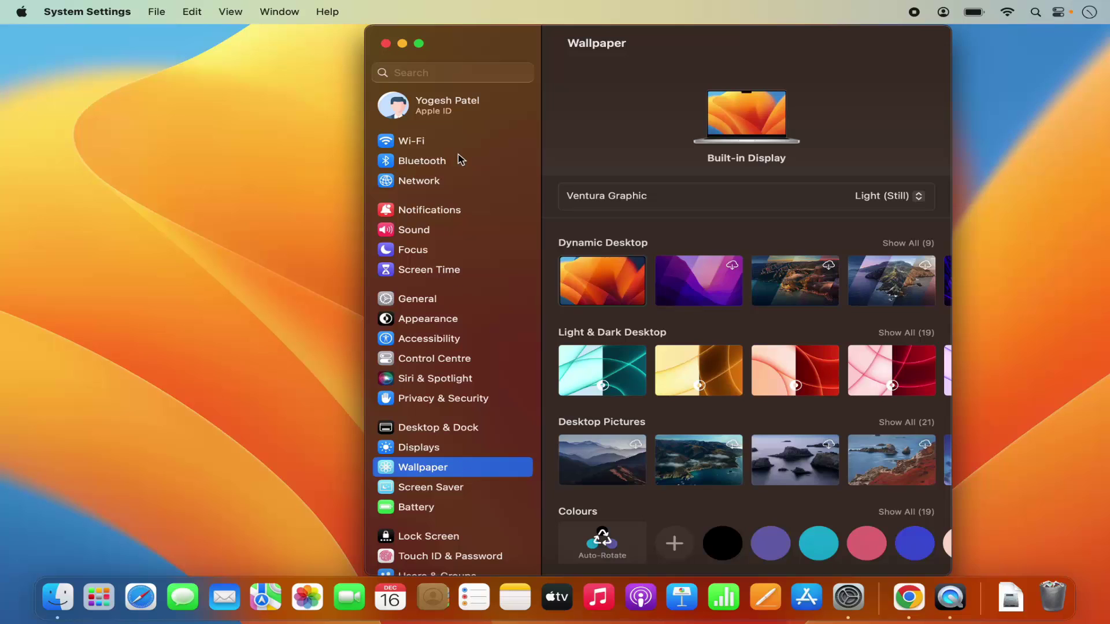
pyautogui.click(386, 46)
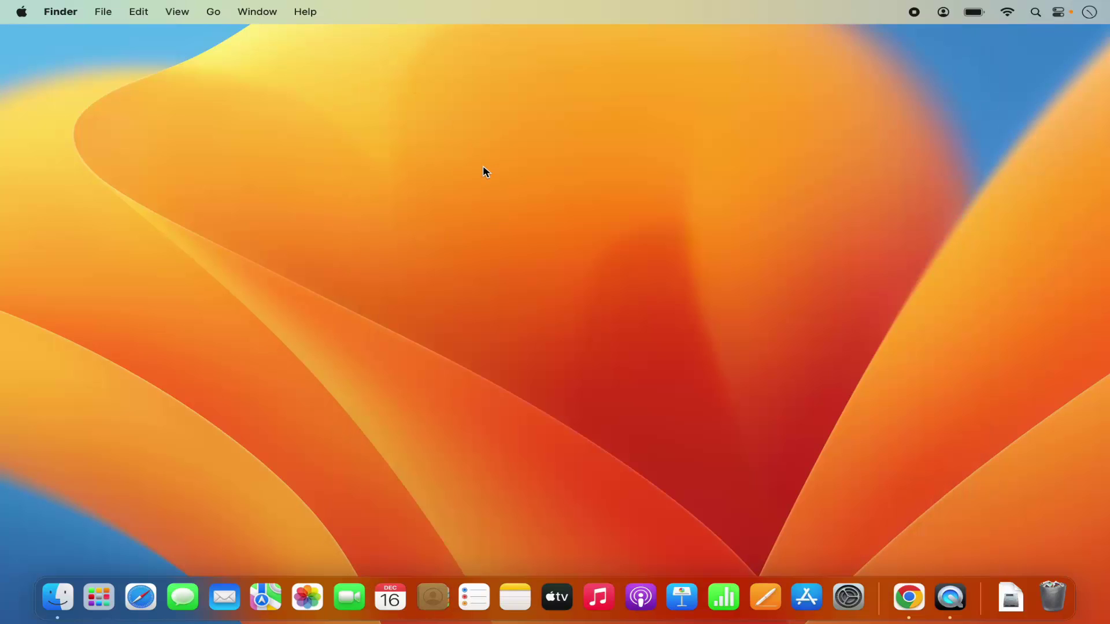
pyautogui.rightClick(483, 167)
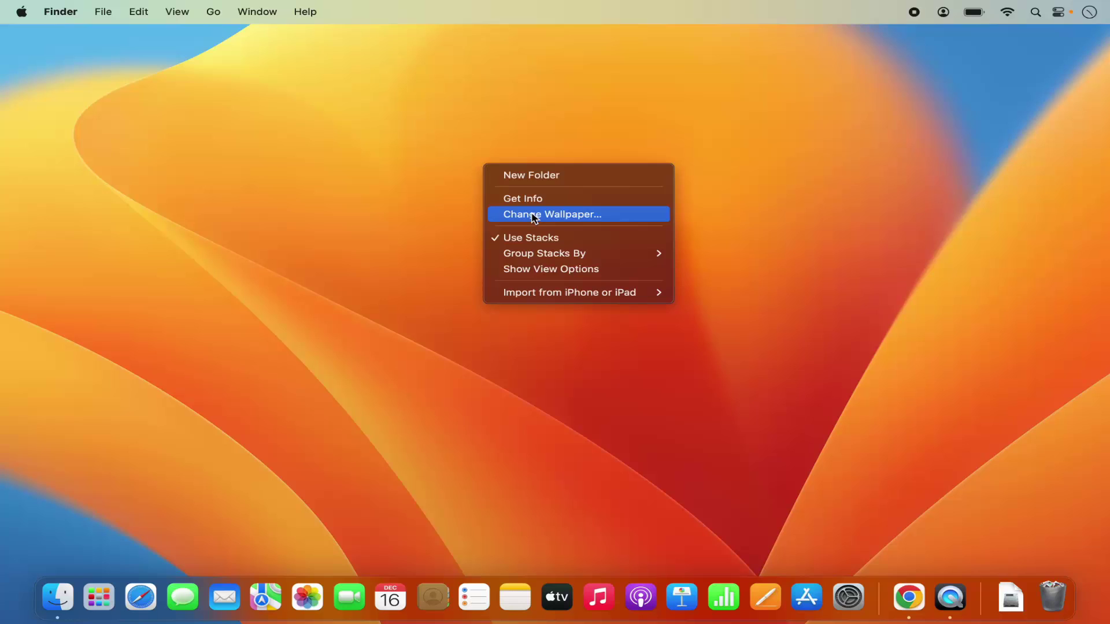
pyautogui.click(461, 226)
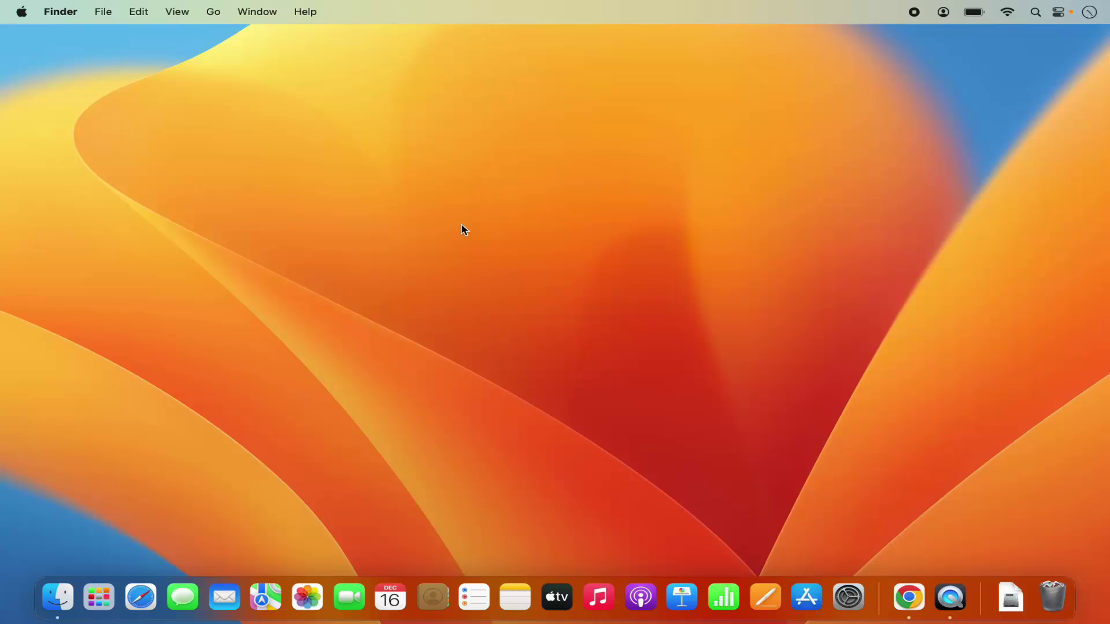
# Relaunch System Settings from the Dock and go to its Wallpaper page
pyautogui.click(848, 597)
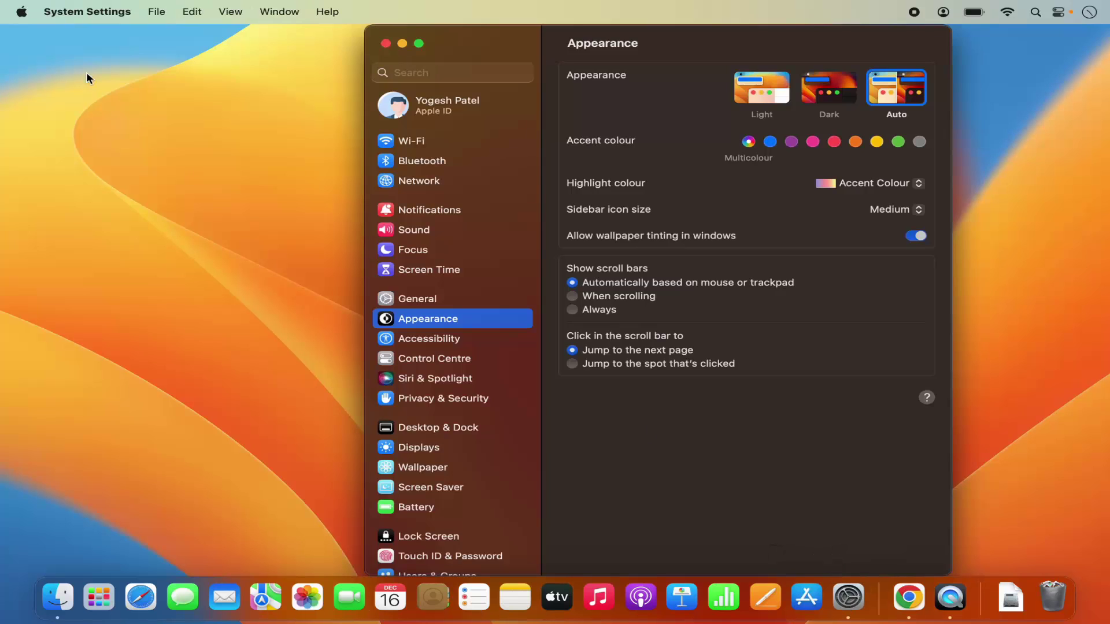
pyautogui.click(22, 13)
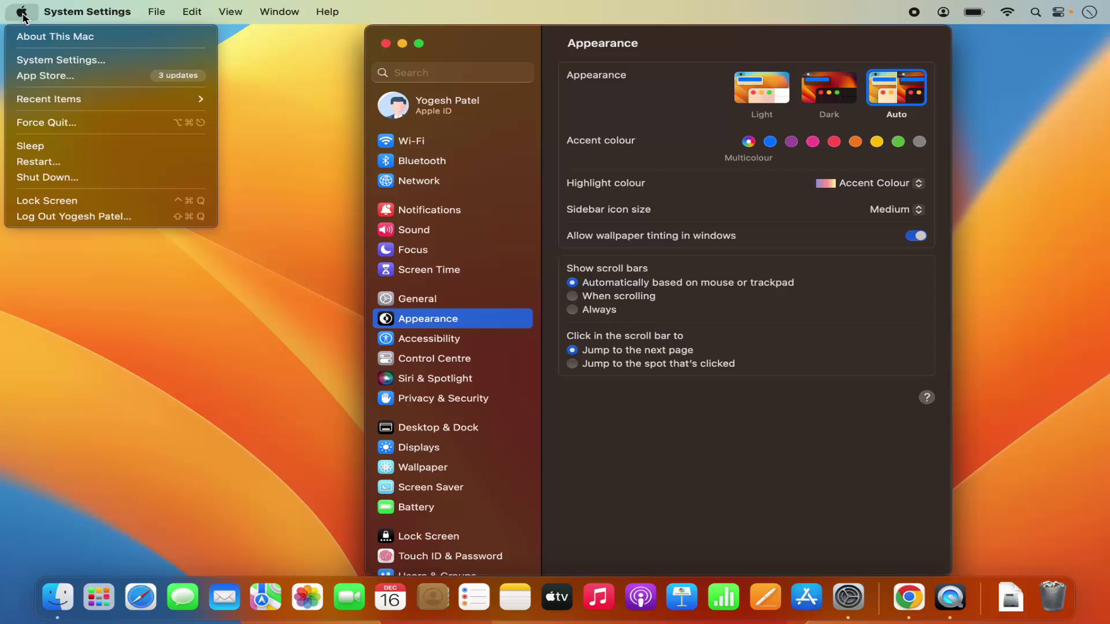
pyautogui.click(62, 64)
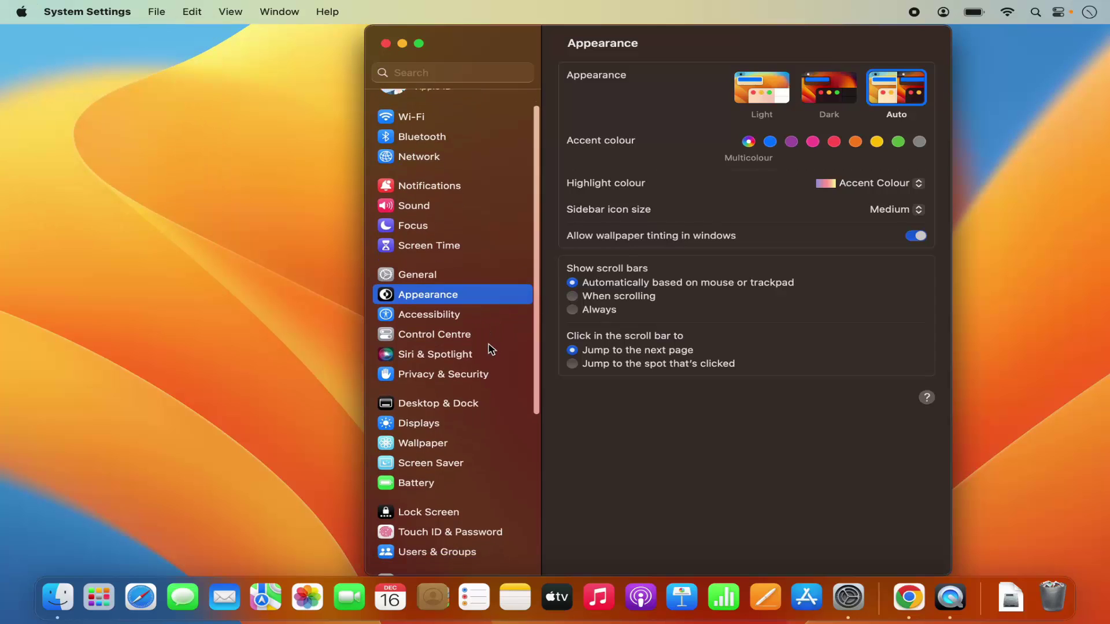
pyautogui.scroll(-5, 491, 346)
pyautogui.click(438, 371)
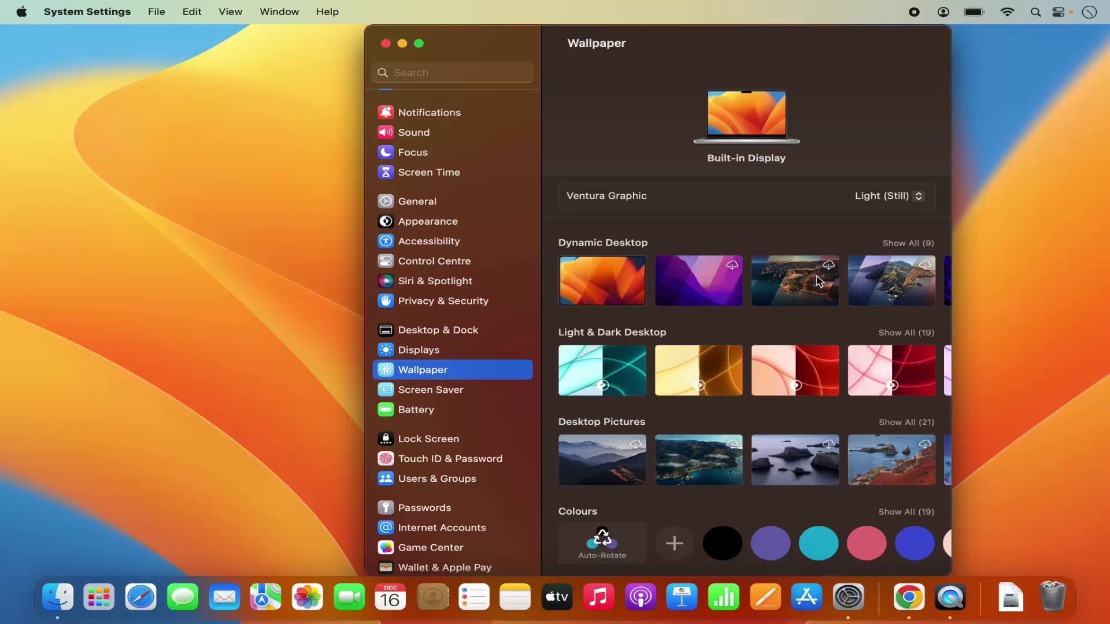
pyautogui.hscroll(10, 872, 283)
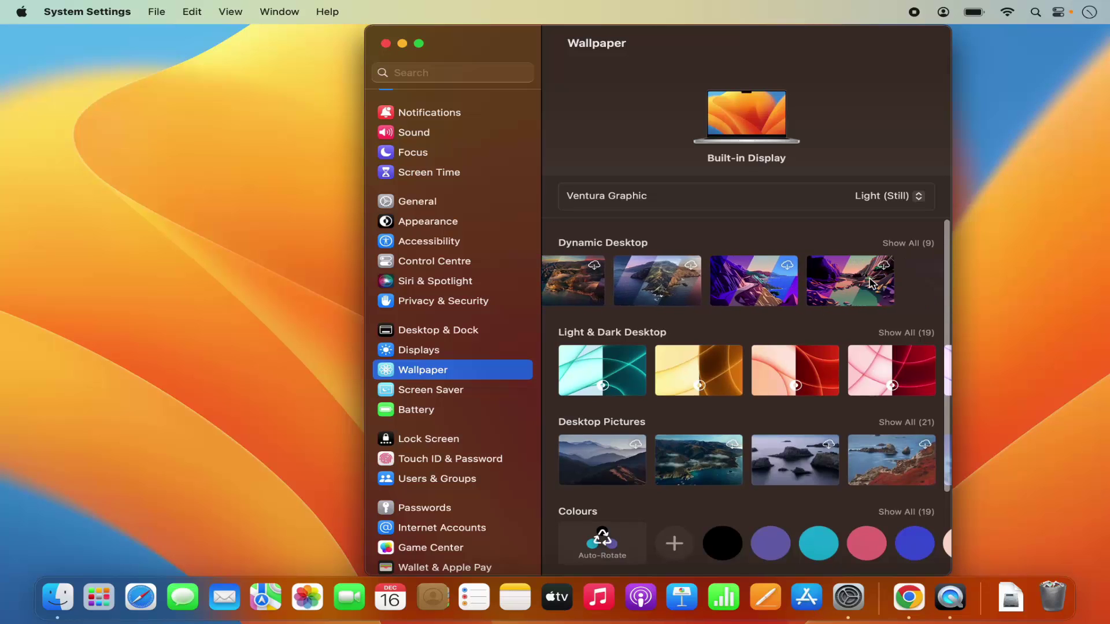
pyautogui.hscroll(3, 872, 283)
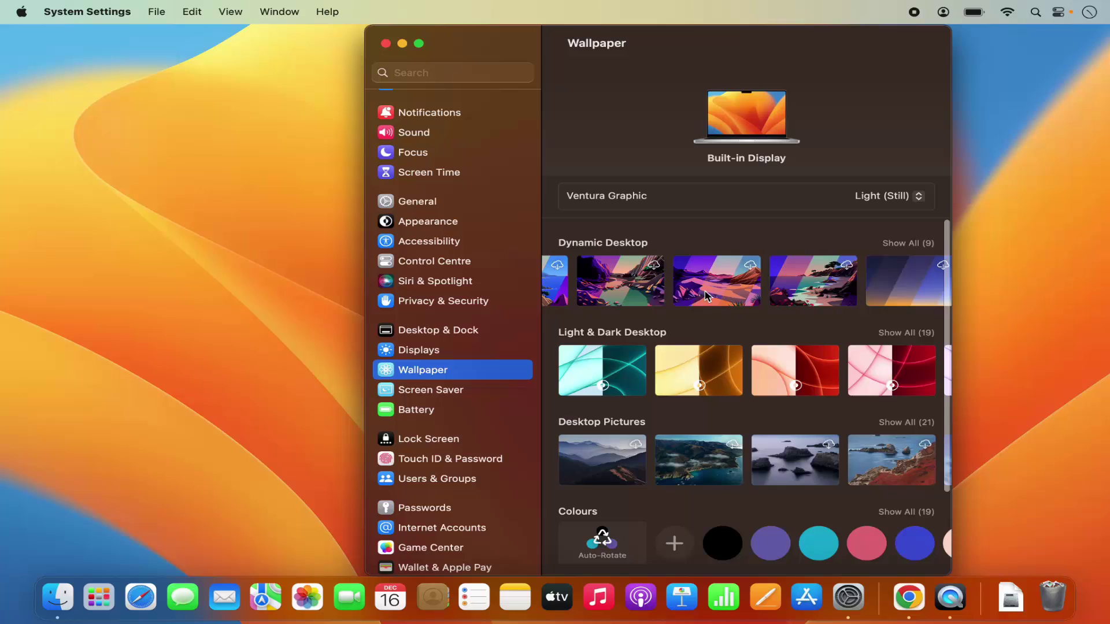
pyautogui.hscroll(-15, 706, 296)
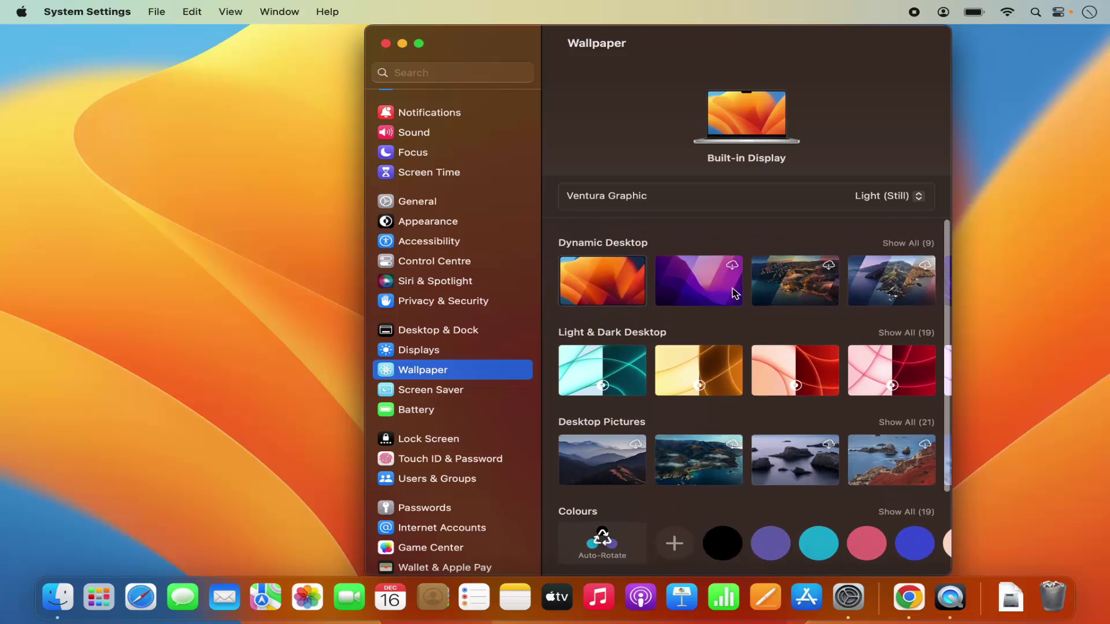
pyautogui.hscroll(5, 733, 293)
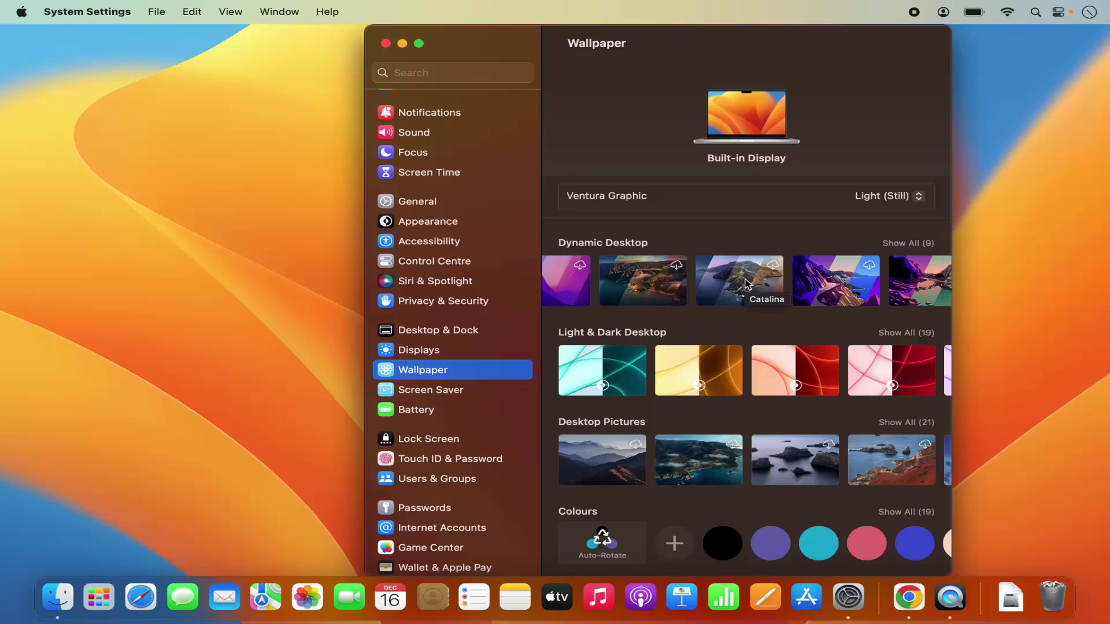
# Select the Catalina Dynamic Desktop wallpaper and download it so it applies
pyautogui.click(747, 283)
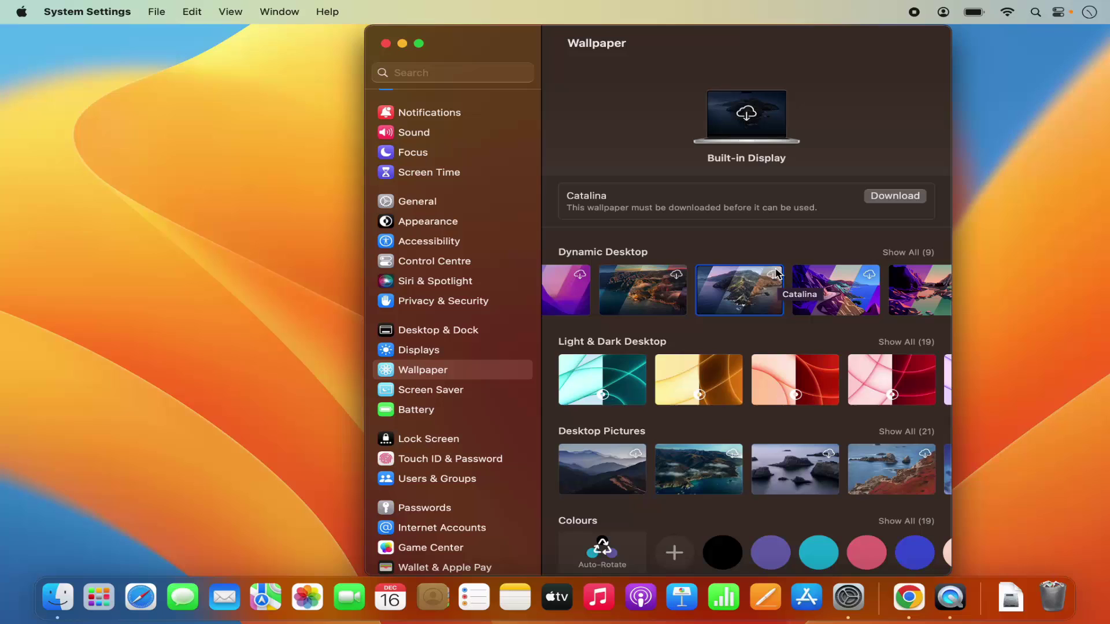
pyautogui.click(876, 200)
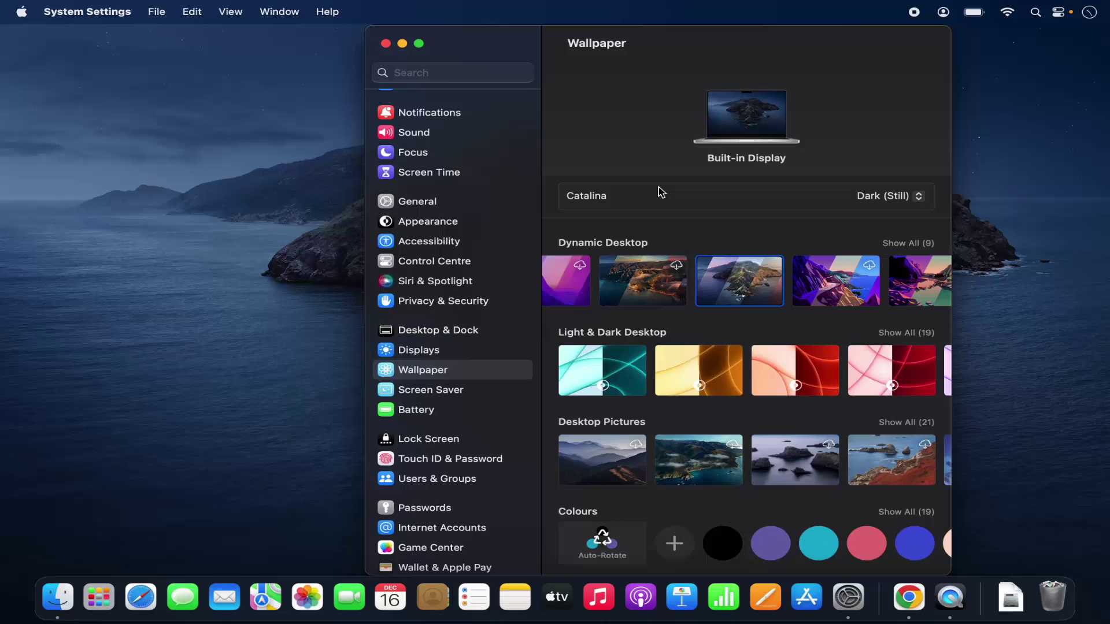
pyautogui.click(402, 44)
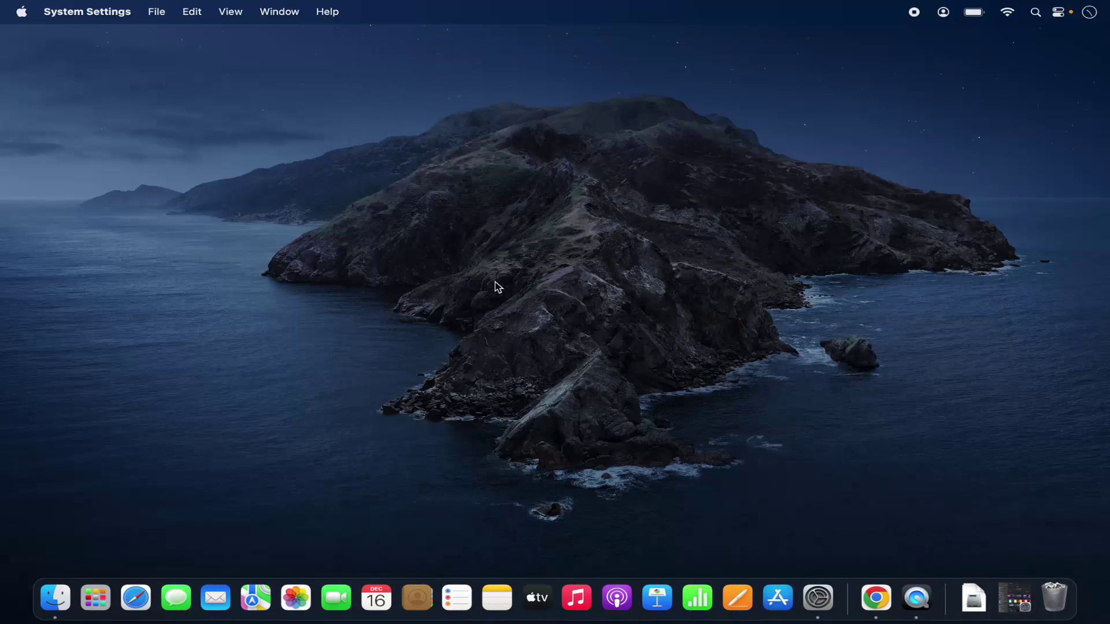
pyautogui.click(828, 599)
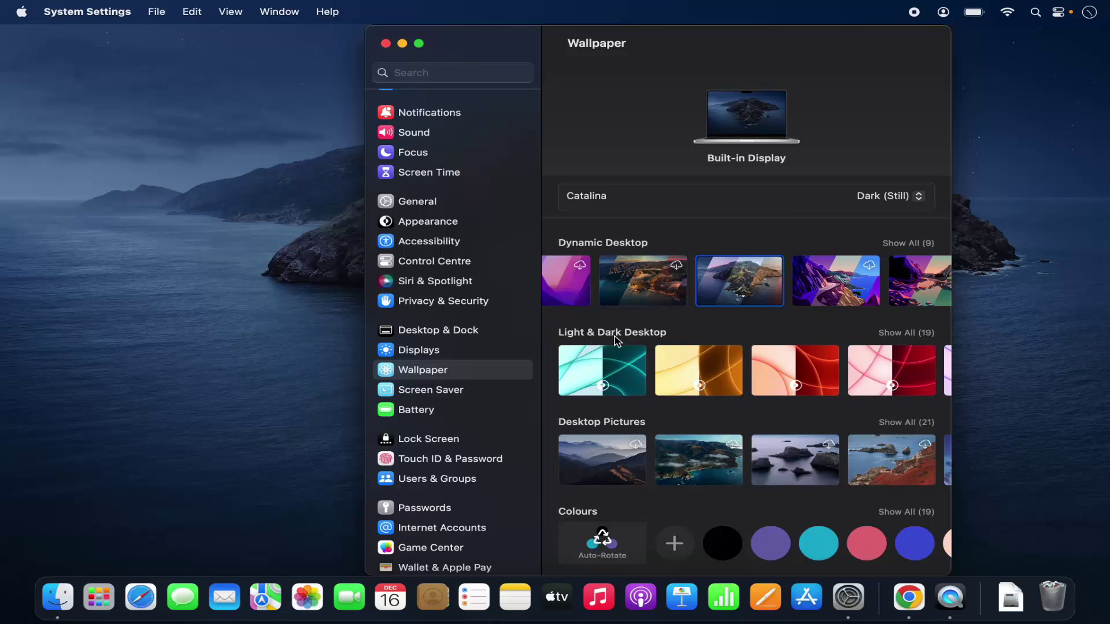
# Cycle Catalina through Dark (Still) and Dynamic, ending on Light (Still)
pyautogui.click(878, 199)
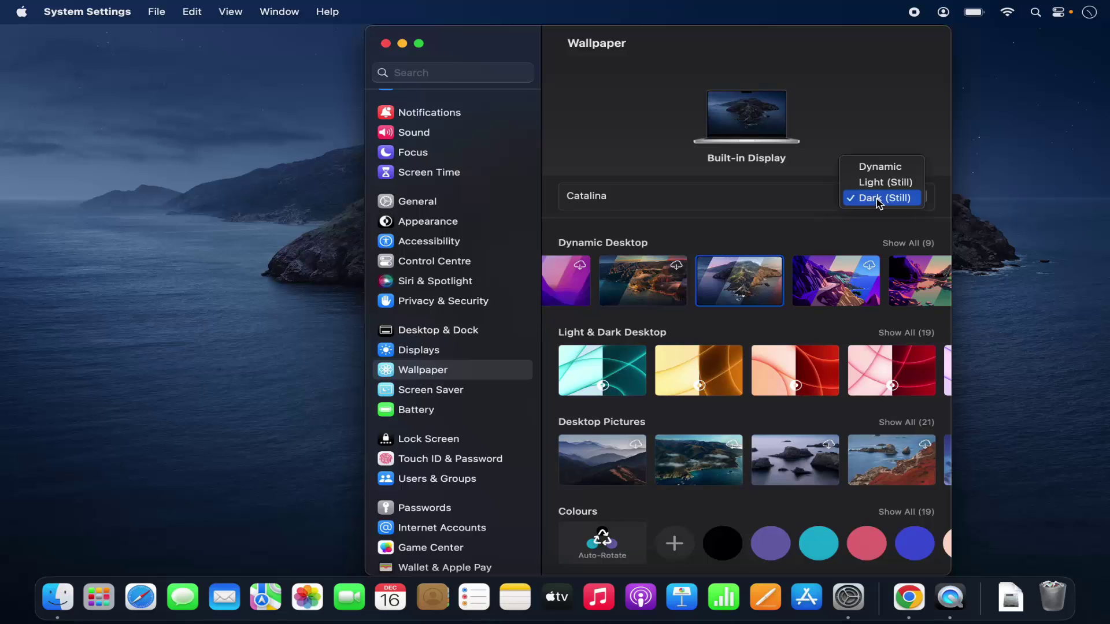
pyautogui.click(879, 183)
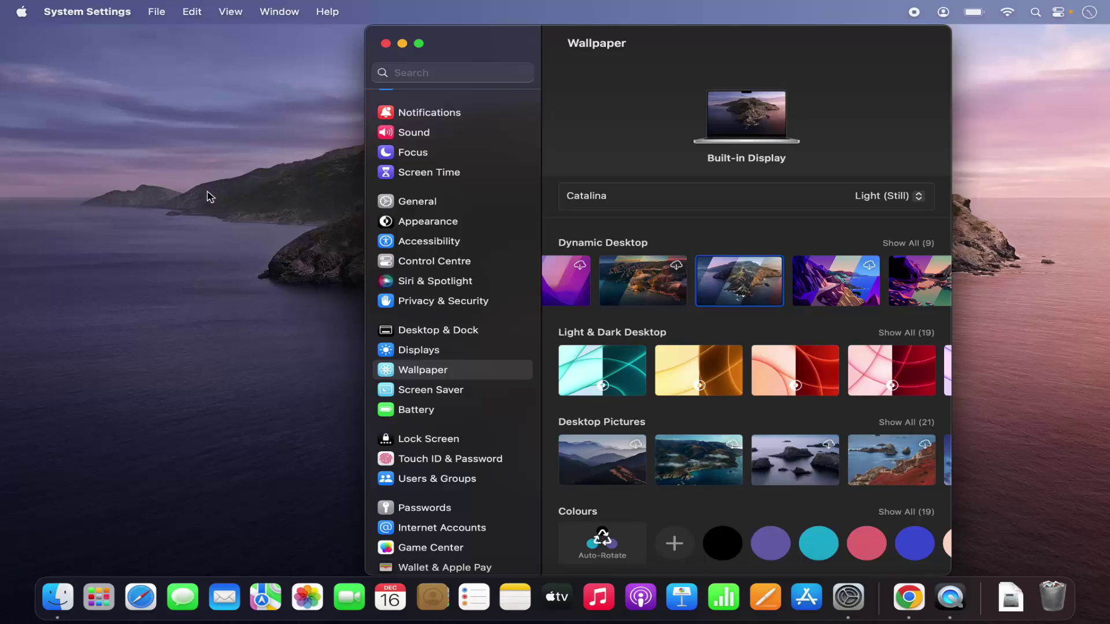
pyautogui.click(900, 200)
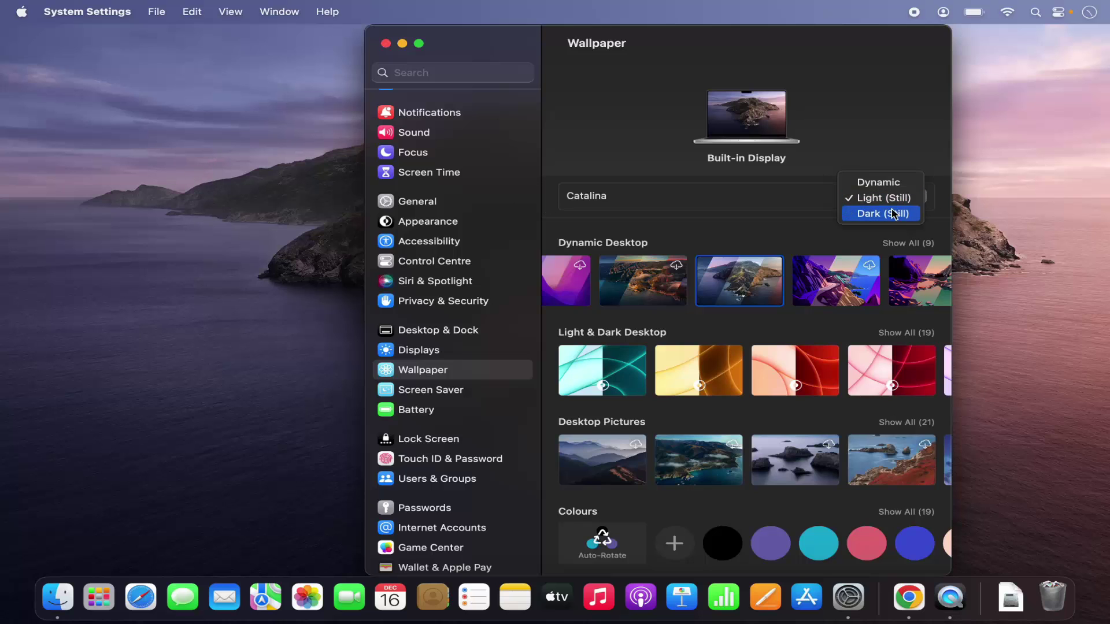
pyautogui.click(895, 212)
pyautogui.click(892, 202)
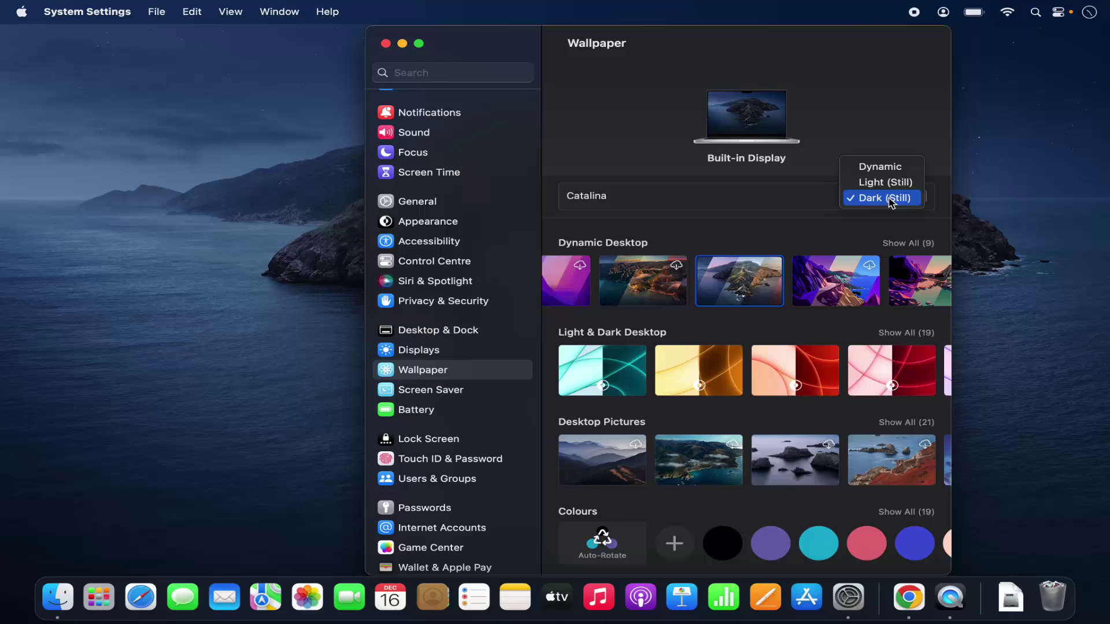
pyautogui.click(878, 165)
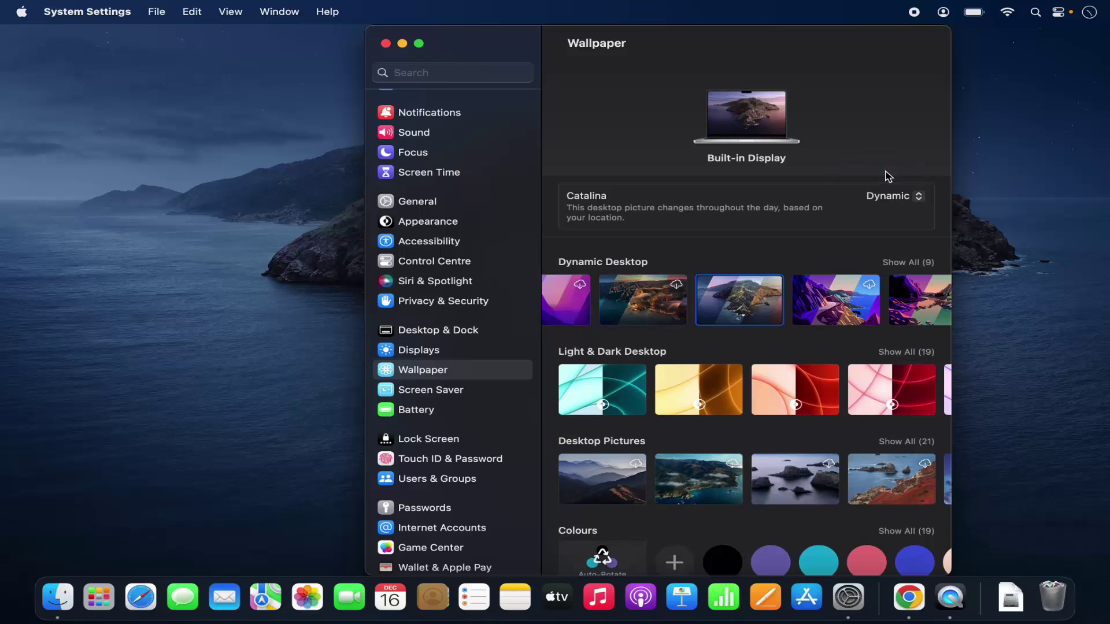
pyautogui.click(896, 201)
pyautogui.click(896, 212)
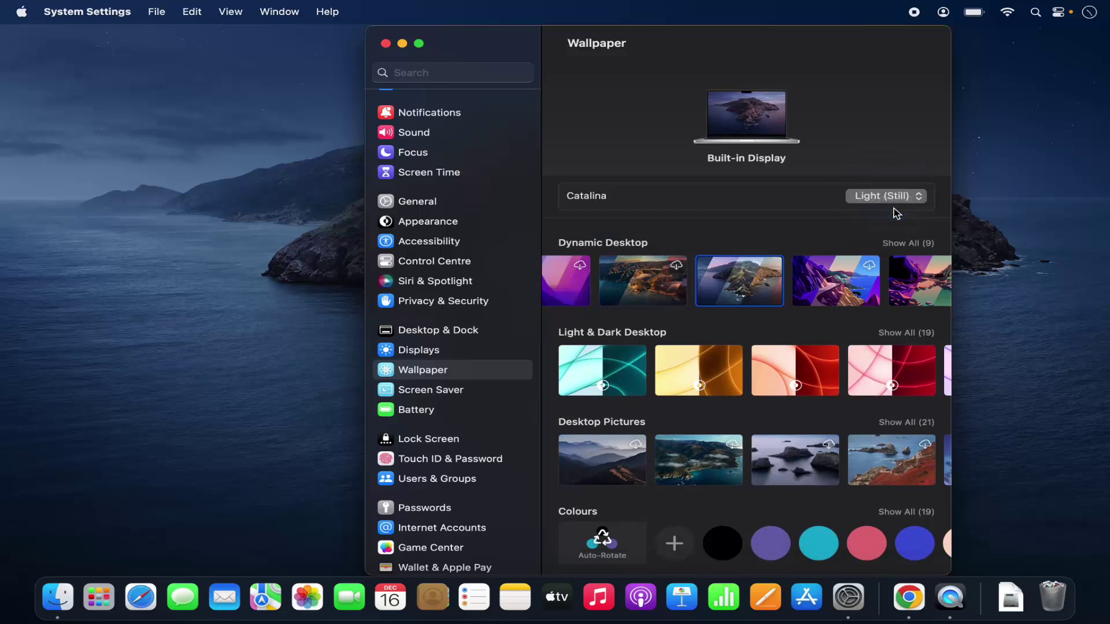
# Set the desktop to the Dusty Rose colour, then scroll the wallpaper list down to Pictures
pyautogui.scroll(-5, 717, 425)
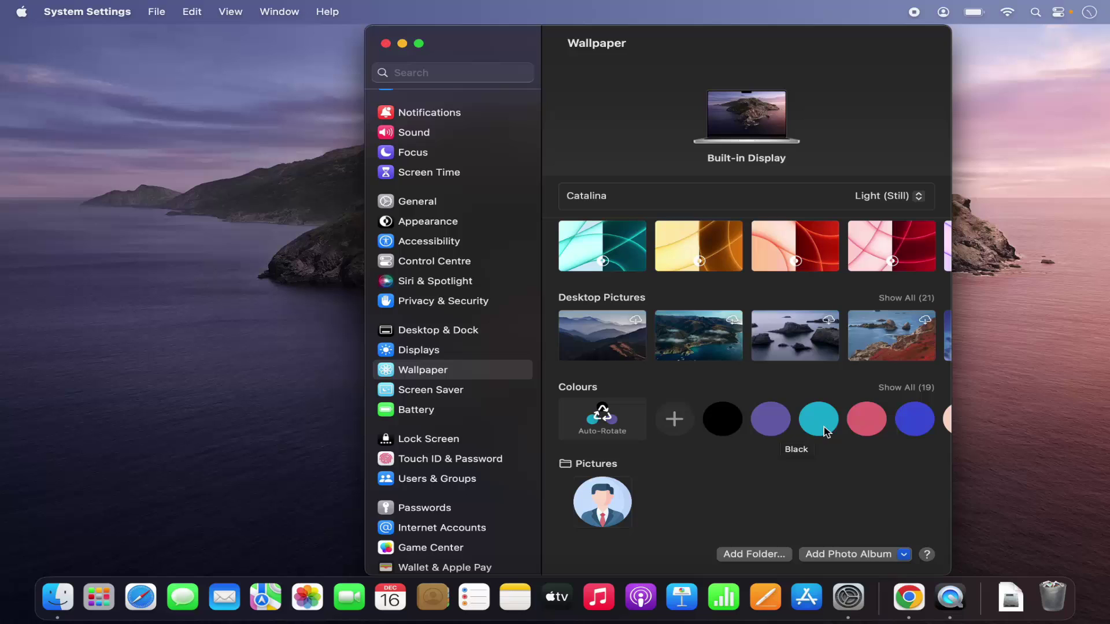
pyautogui.click(856, 431)
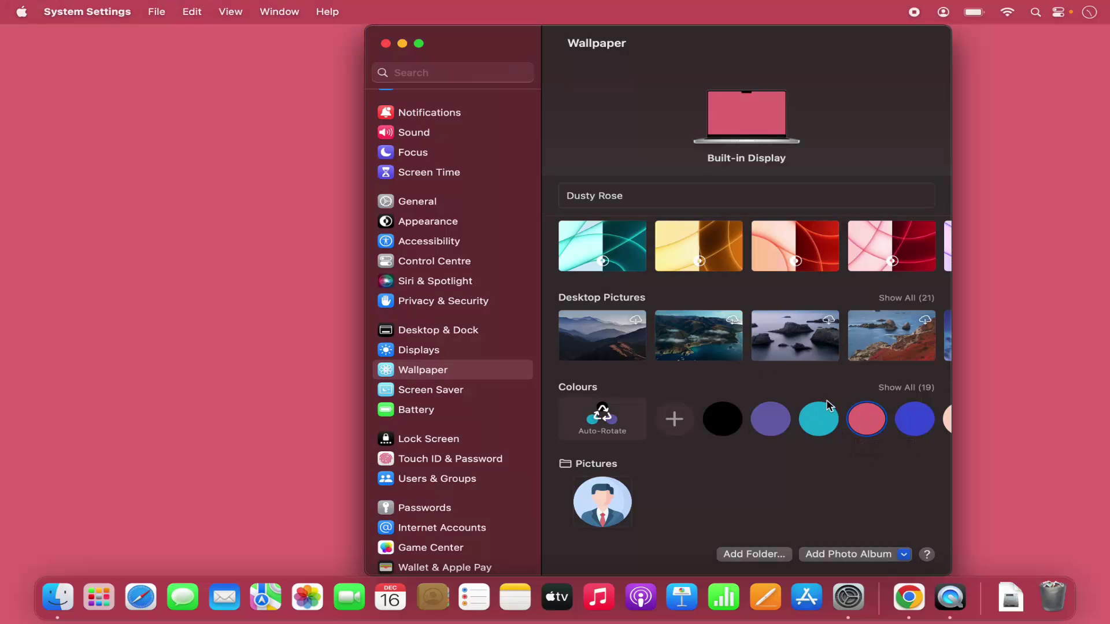
pyautogui.scroll(-1, 829, 405)
pyautogui.scroll(3, 829, 404)
pyautogui.scroll(2, 829, 408)
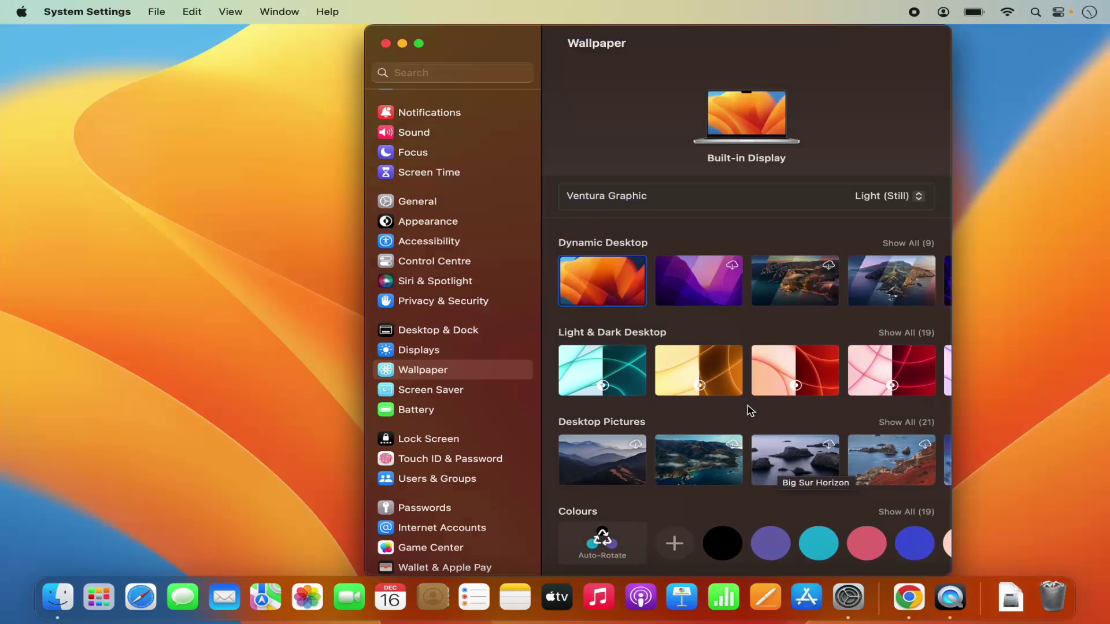
pyautogui.scroll(-1, 751, 411)
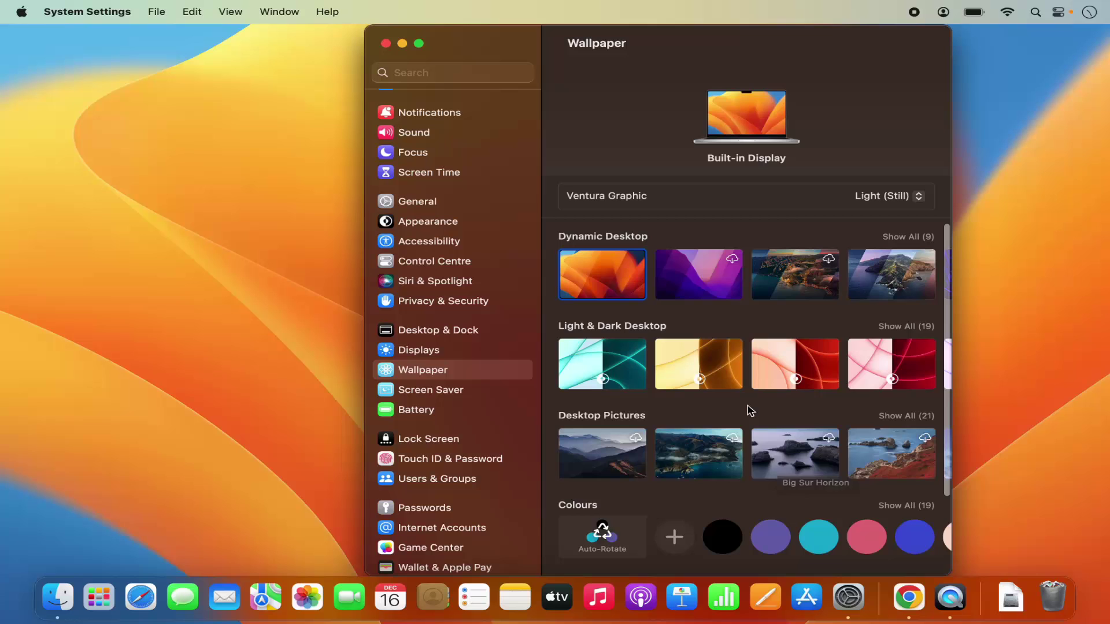
pyautogui.scroll(-1, 750, 411)
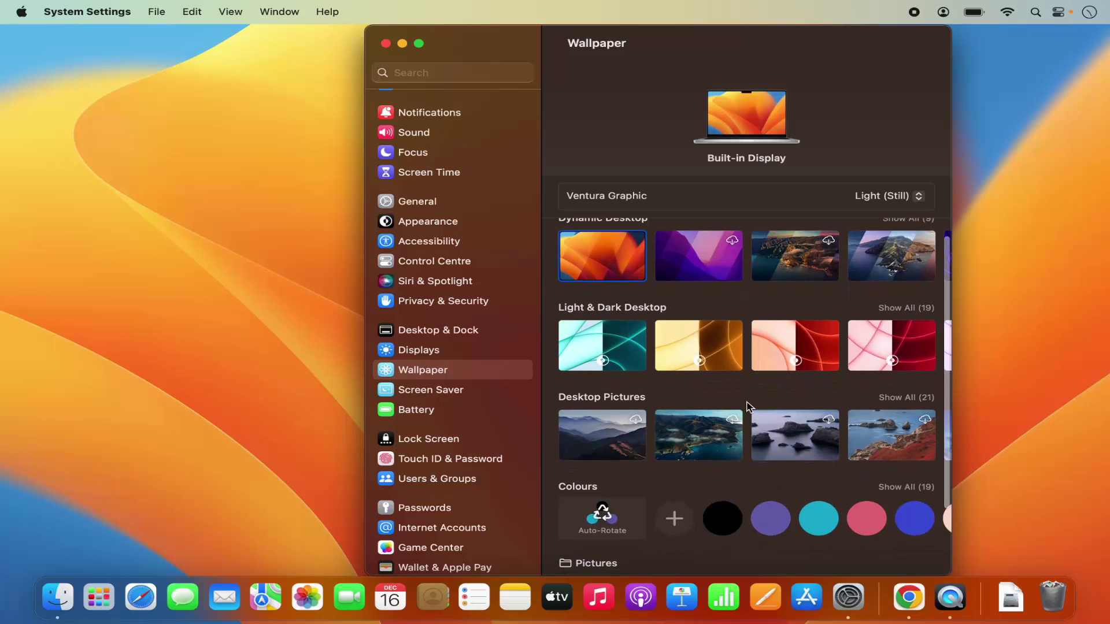
pyautogui.scroll(-3, 750, 409)
pyautogui.scroll(-4, 750, 406)
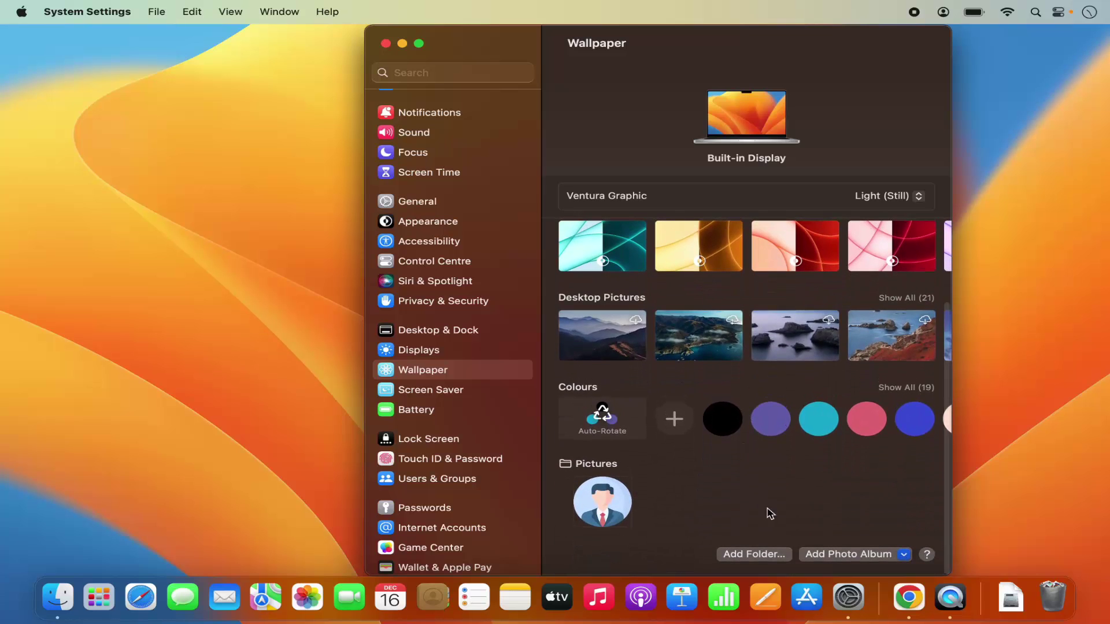
# Use Add Folder… to browse to the home Pictures folder and pick profile.png
pyautogui.click(770, 557)
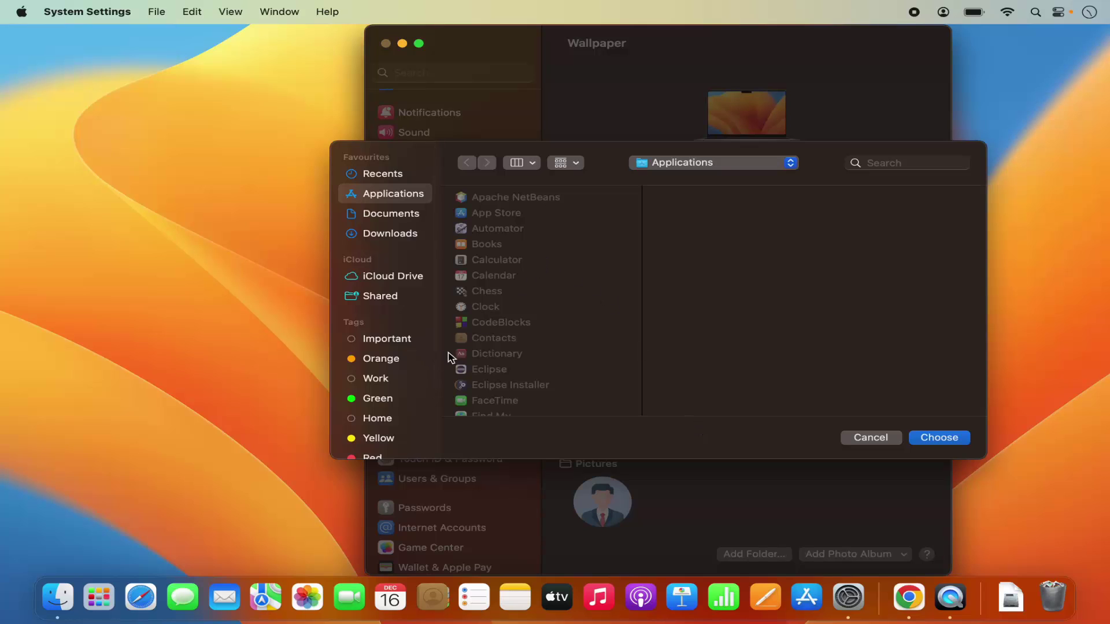
pyautogui.scroll(-3, 506, 316)
pyautogui.scroll(-3, 506, 315)
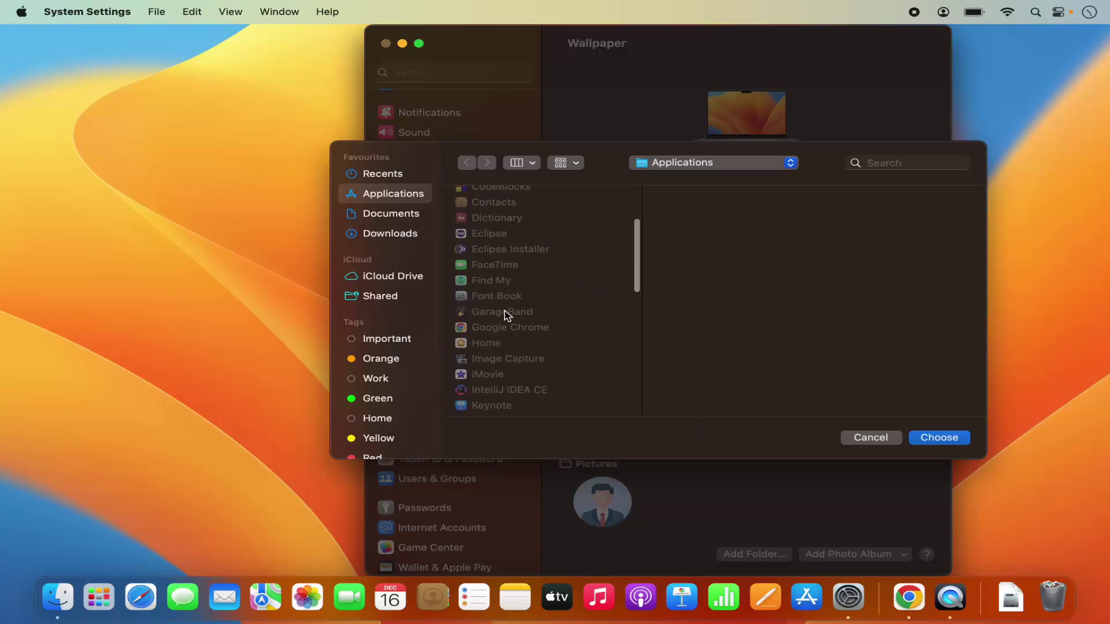
pyautogui.scroll(-5, 506, 315)
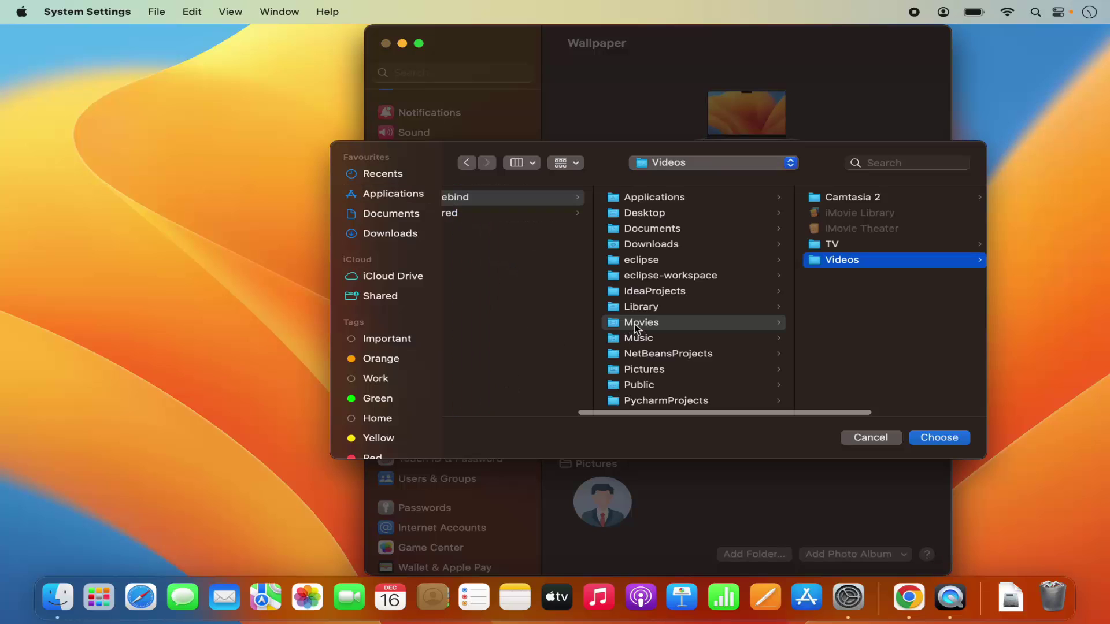
pyautogui.click(647, 373)
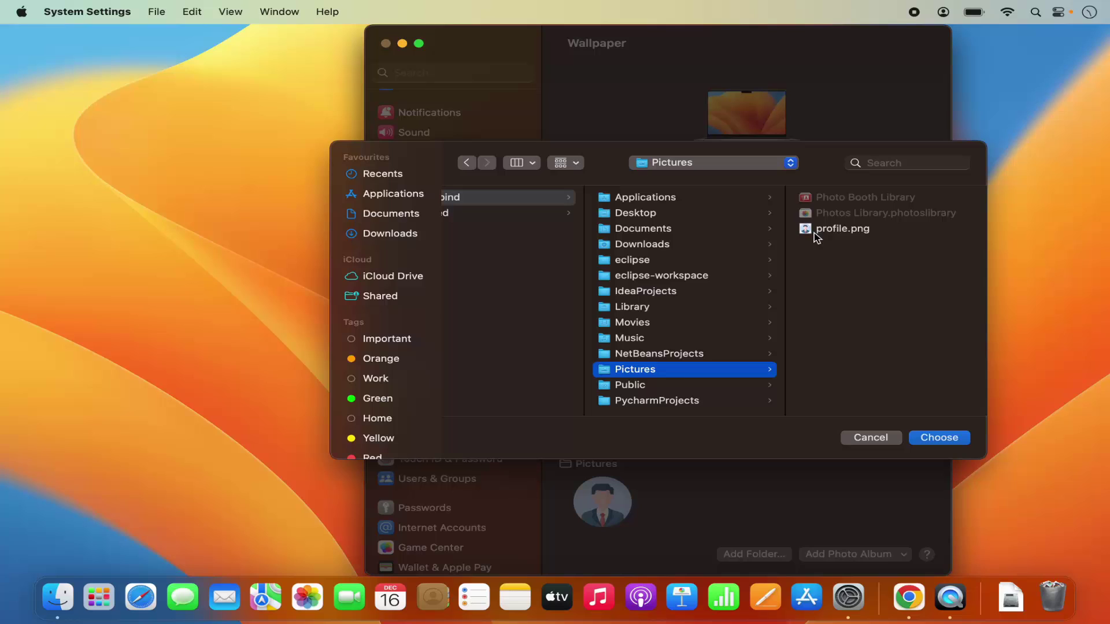
pyautogui.click(835, 231)
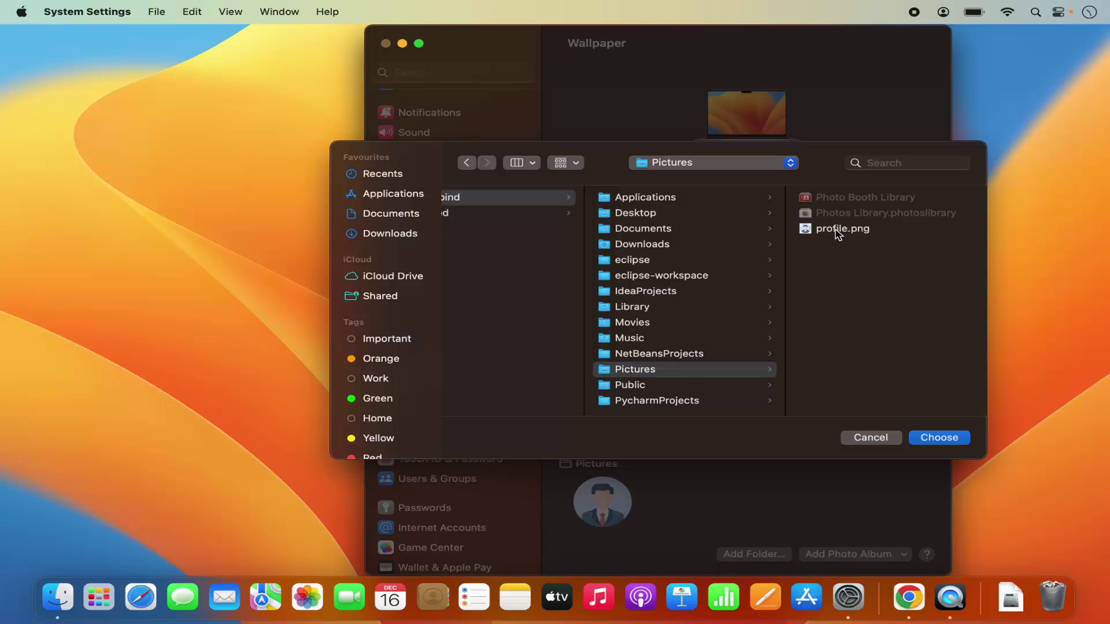
# Confirm profile.png as the wallpaper and bring the desktop forward to view it
pyautogui.click(932, 442)
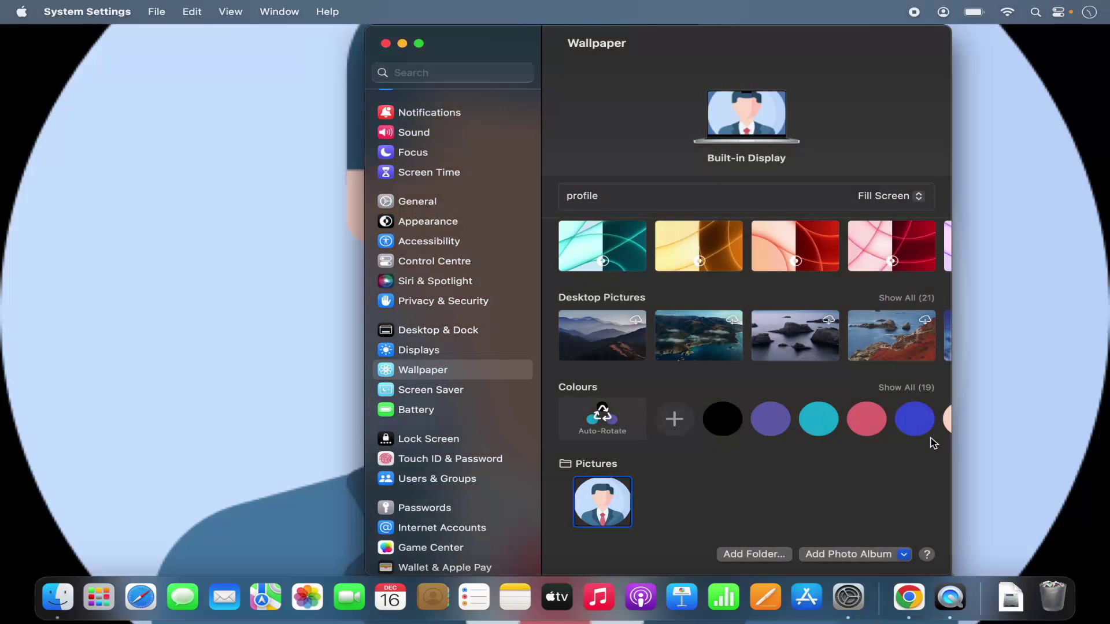
pyautogui.click(255, 309)
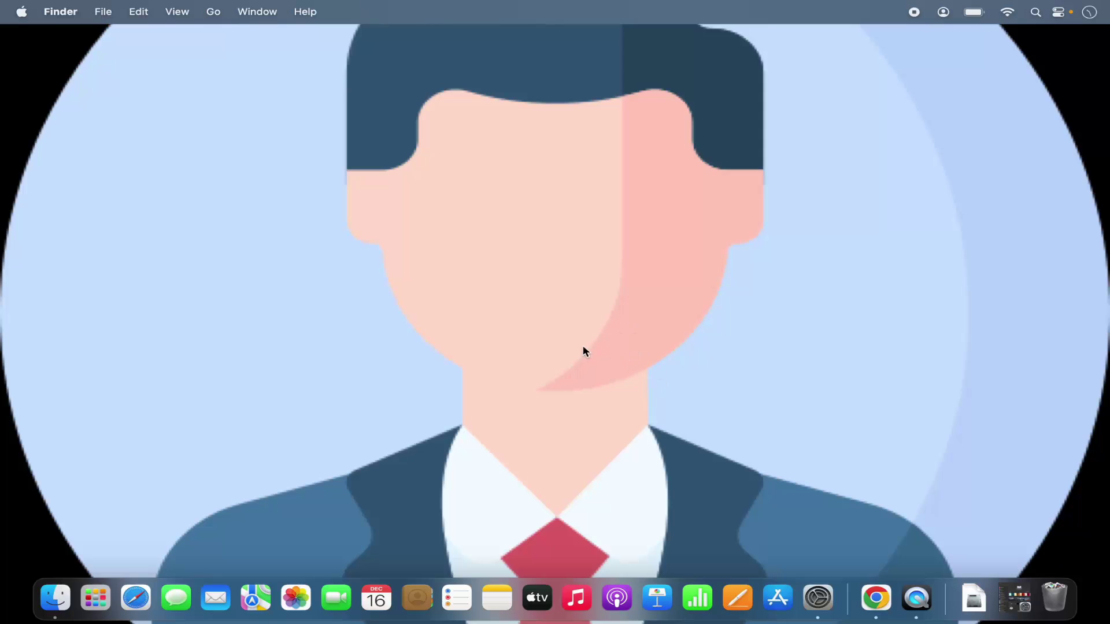
# Bring System Settings back from the Dock and select the Ventura Graphic wallpaper
pyautogui.click(818, 599)
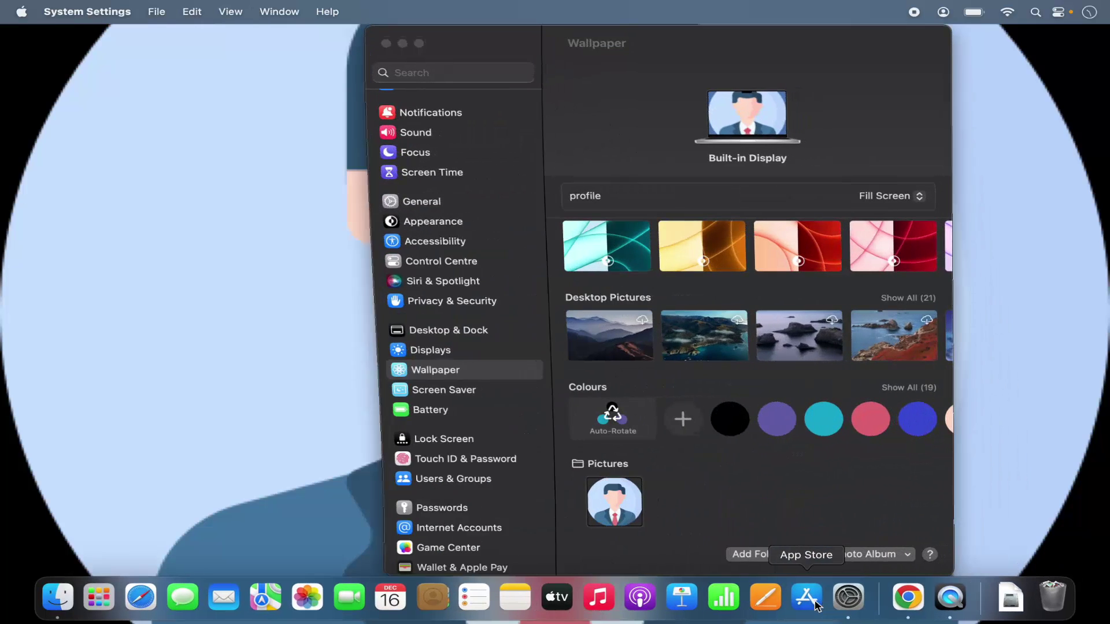
pyautogui.scroll(3, 668, 429)
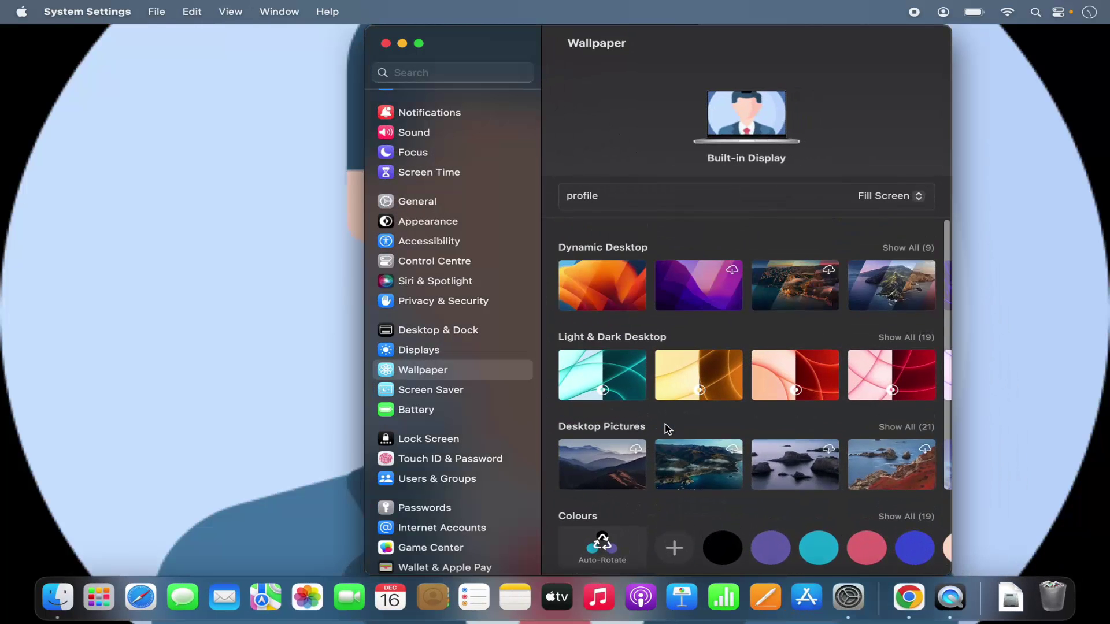
pyautogui.click(587, 298)
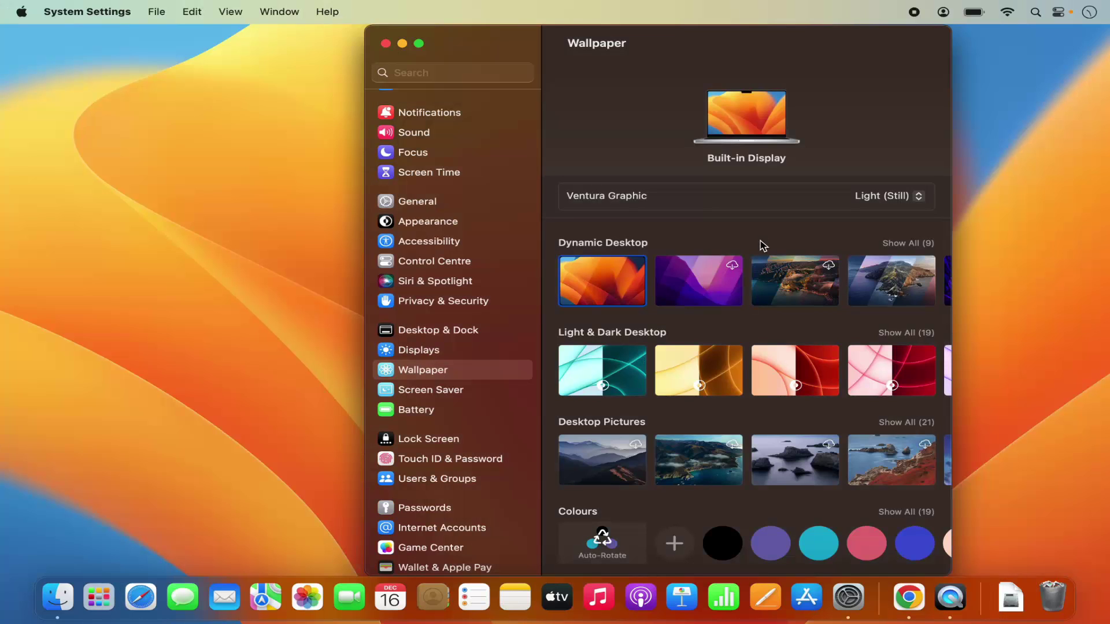